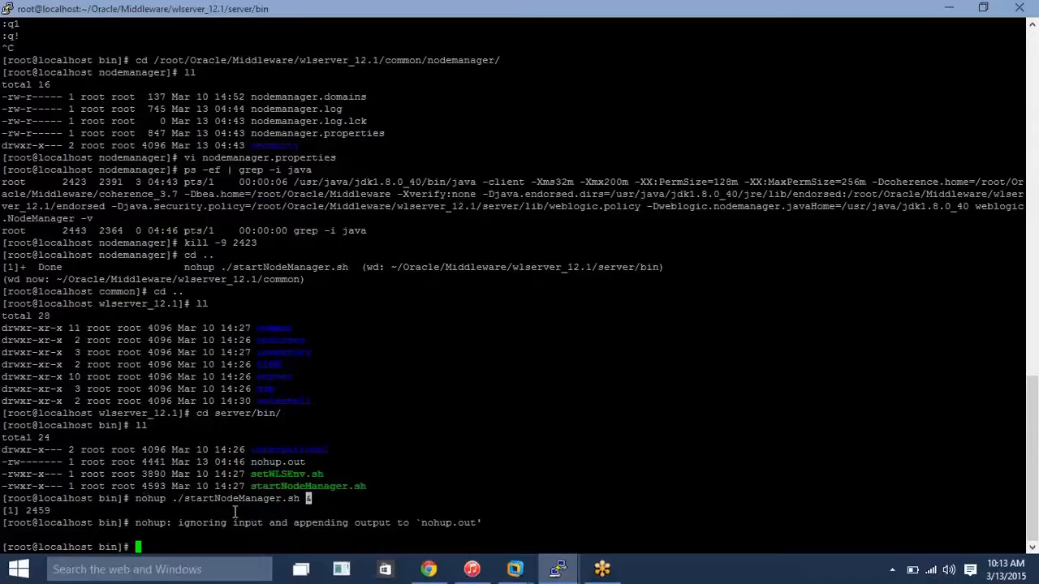
Query the network configuration with ifconfig and copy the eth1 address 192.168.114.128.
{"action": "left_click", "coordinate": [206, 521]}
{"action": "type", "text": "ifconfig"}
{"action": "key", "text": "Return"}
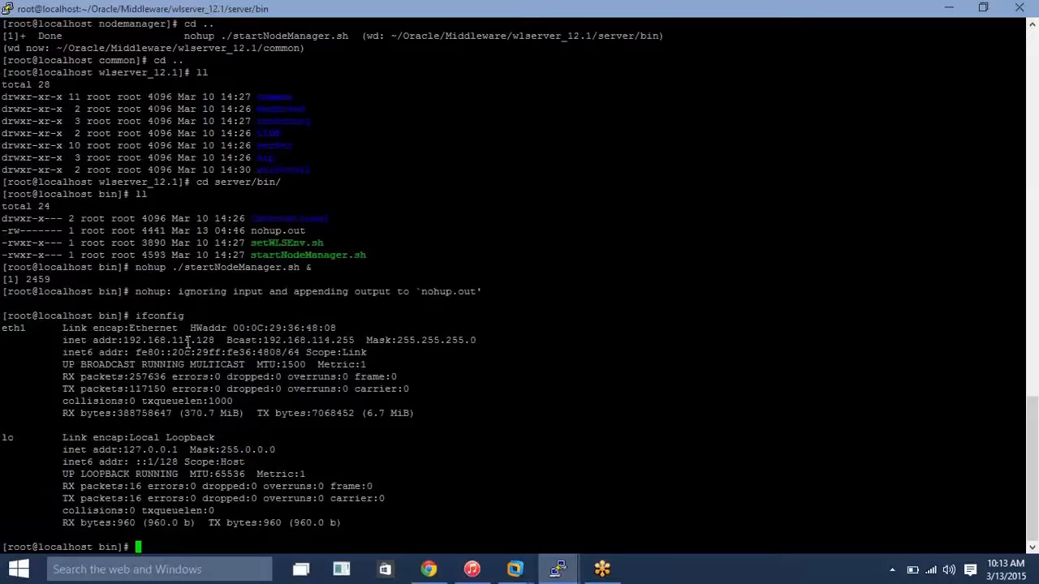
{"action": "double_click", "coordinate": [188, 342]}
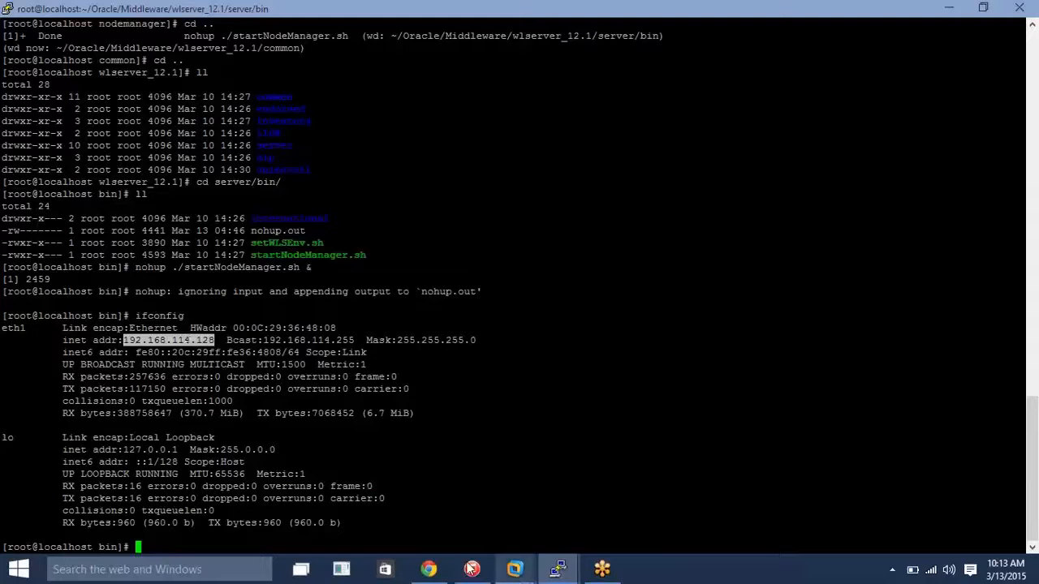
Switch to the WebLogic Administration Console in Chrome and undo all pending changes.
{"action": "left_click", "coordinate": [429, 571]}
{"action": "left_click", "coordinate": [428, 573]}
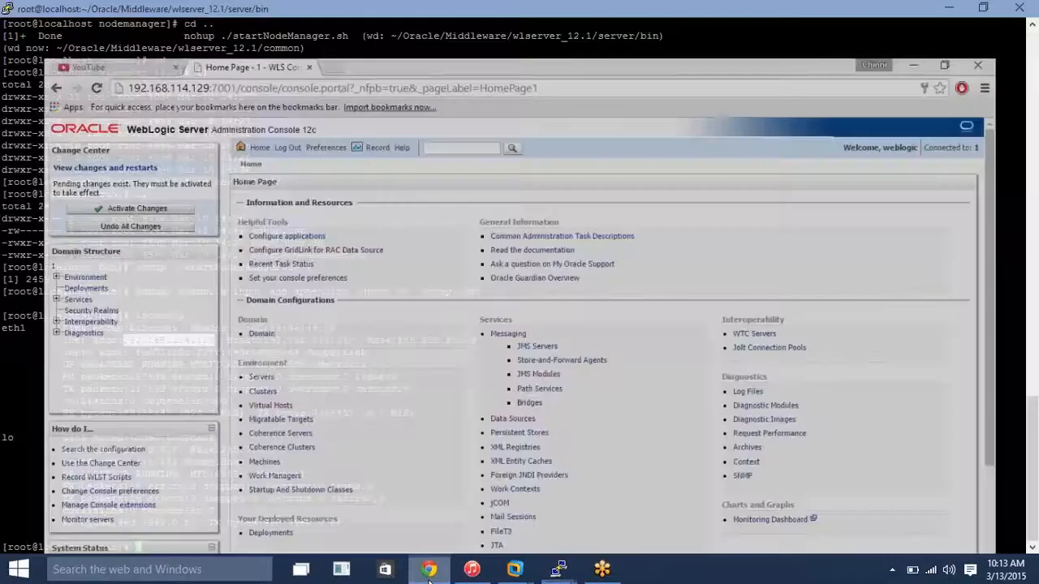
{"action": "left_click", "coordinate": [428, 571]}
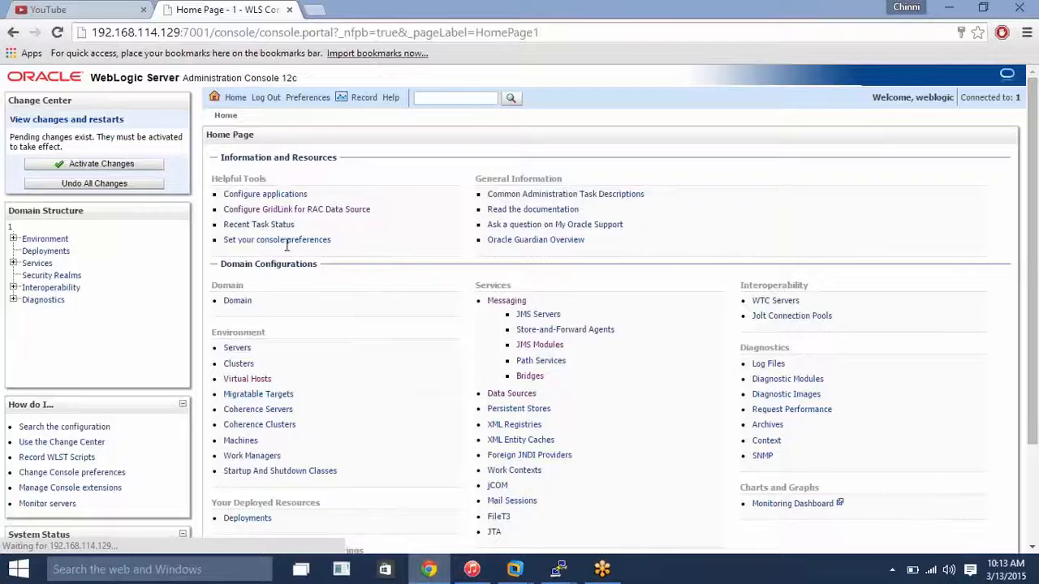
{"action": "left_click", "coordinate": [128, 187]}
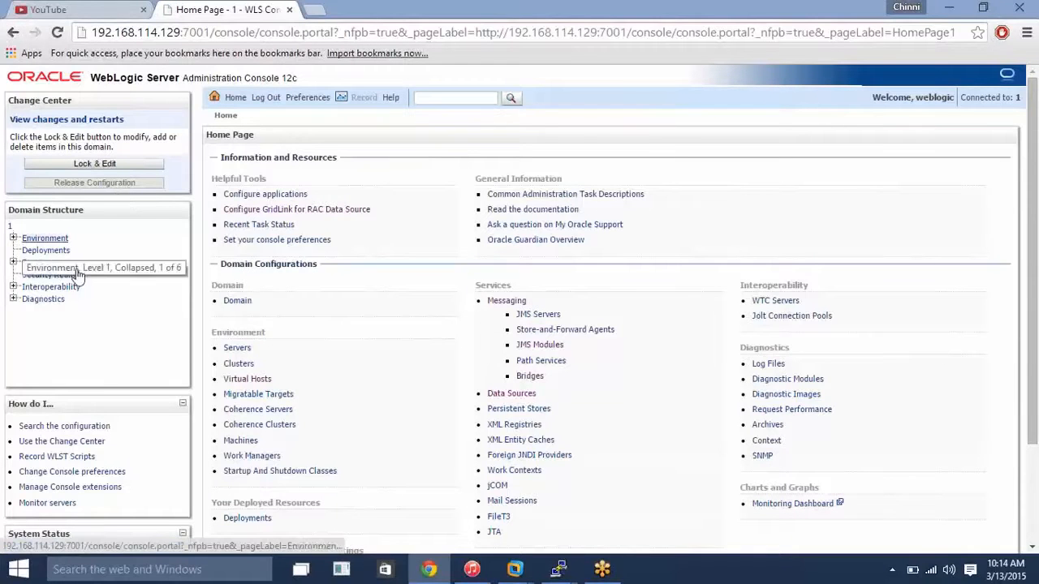
Lock the configuration, delete the managed server ms1 from the domain's servers, and activate the change.
{"action": "left_click", "coordinate": [240, 348]}
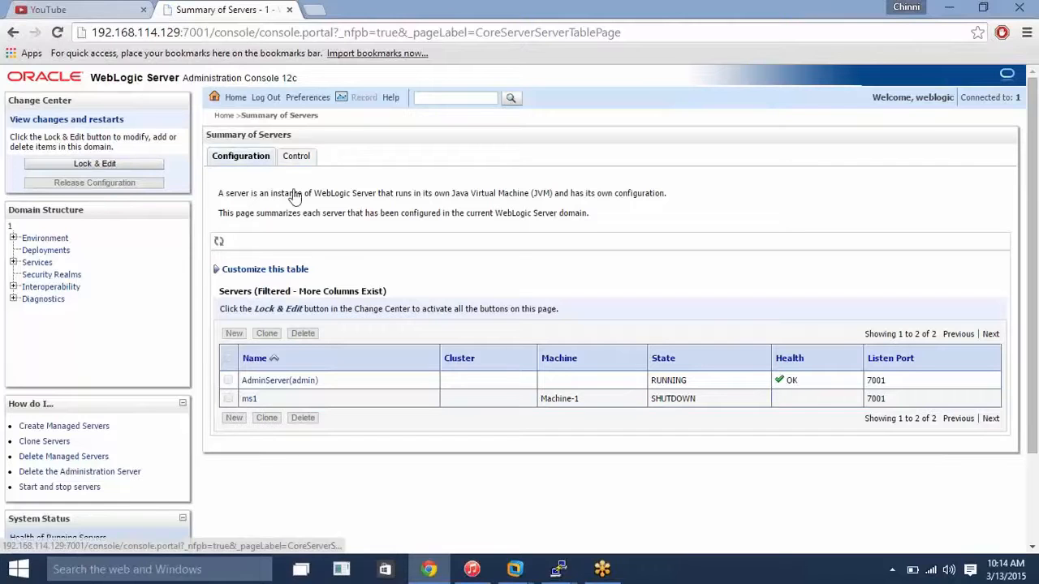
{"action": "left_click", "coordinate": [95, 165]}
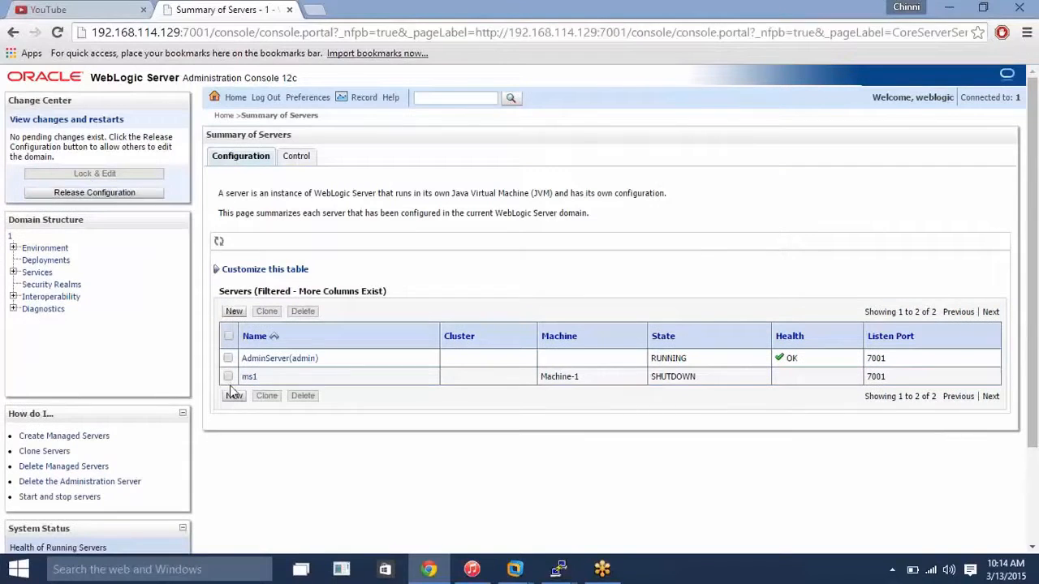
{"action": "left_click", "coordinate": [228, 376]}
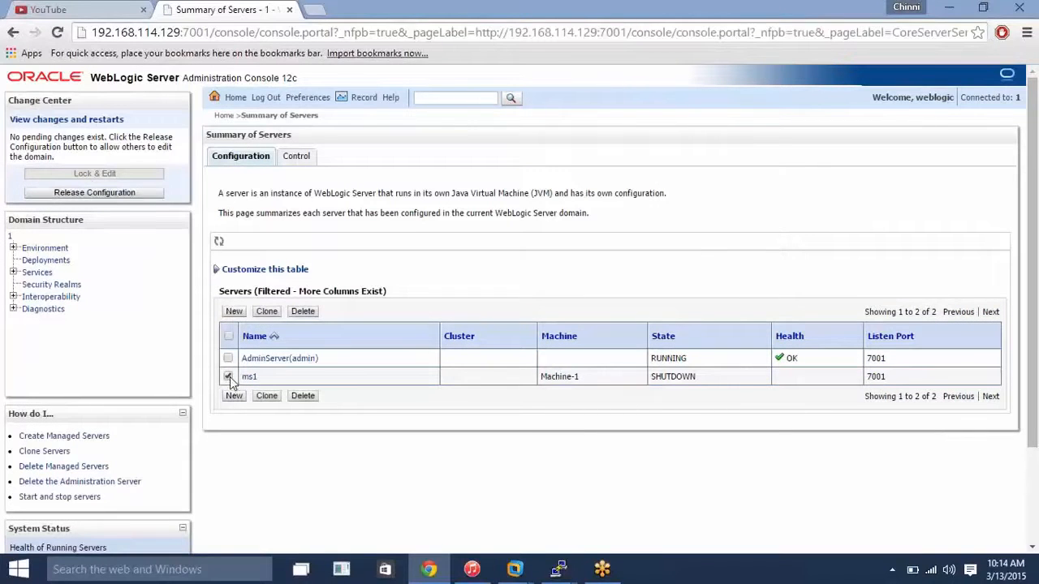
{"action": "left_click", "coordinate": [302, 313]}
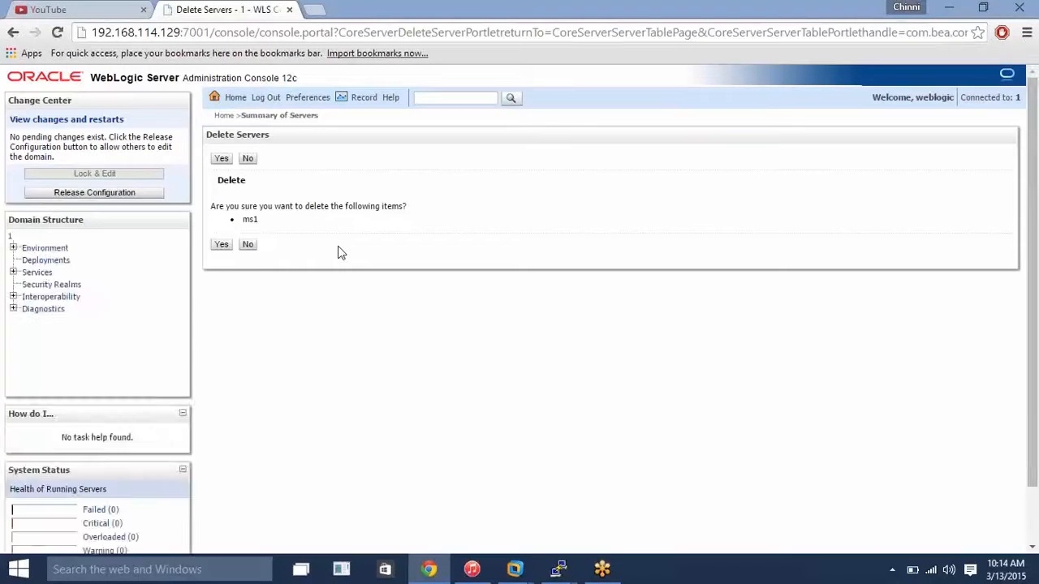
{"action": "left_click", "coordinate": [220, 244]}
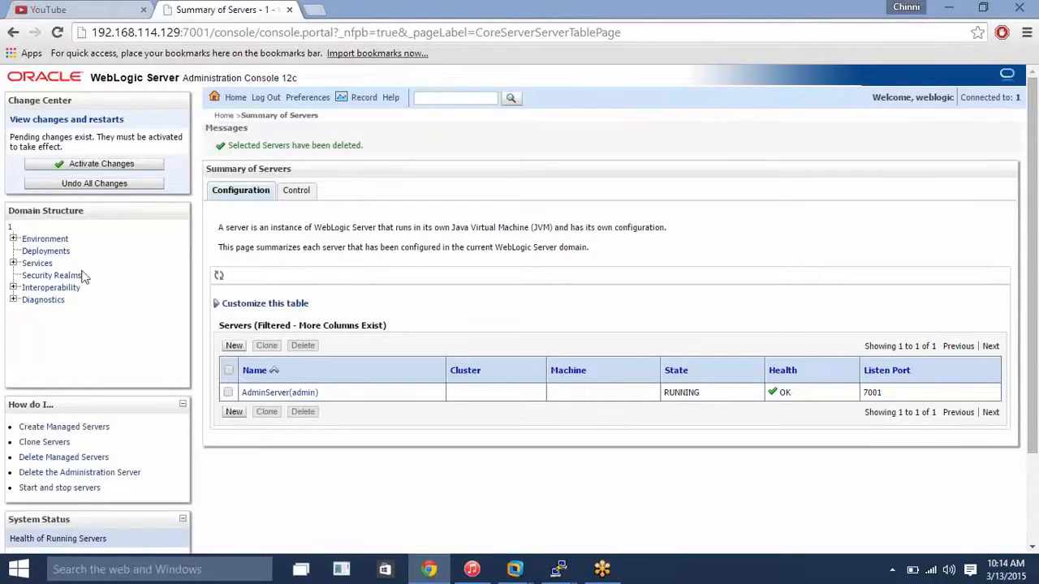
{"action": "left_click", "coordinate": [120, 170]}
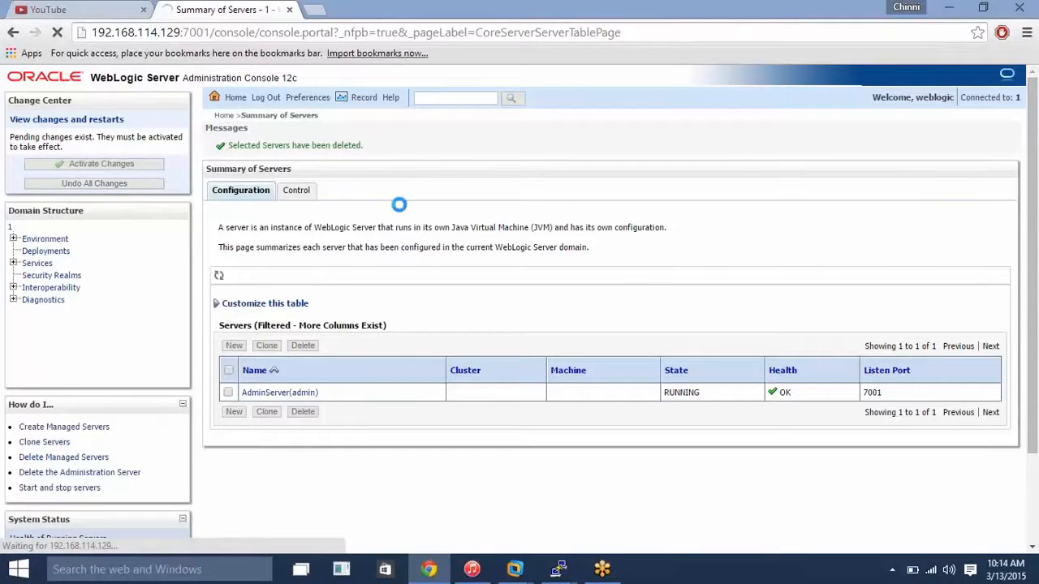
Lock the configuration, delete Machine-1 from the environment's machines, and activate the change.
{"action": "left_click", "coordinate": [13, 238]}
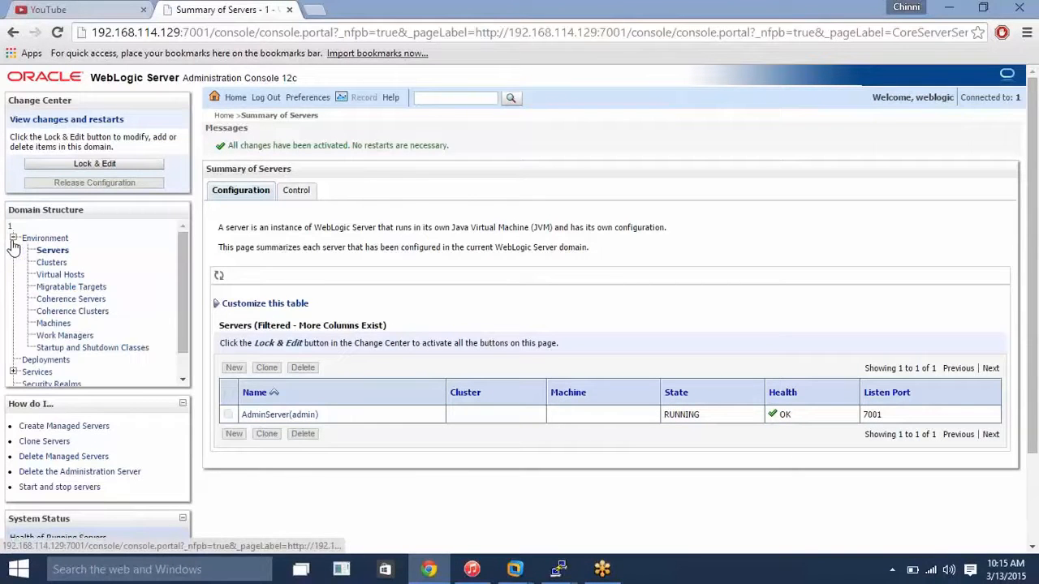
{"action": "left_click", "coordinate": [45, 325]}
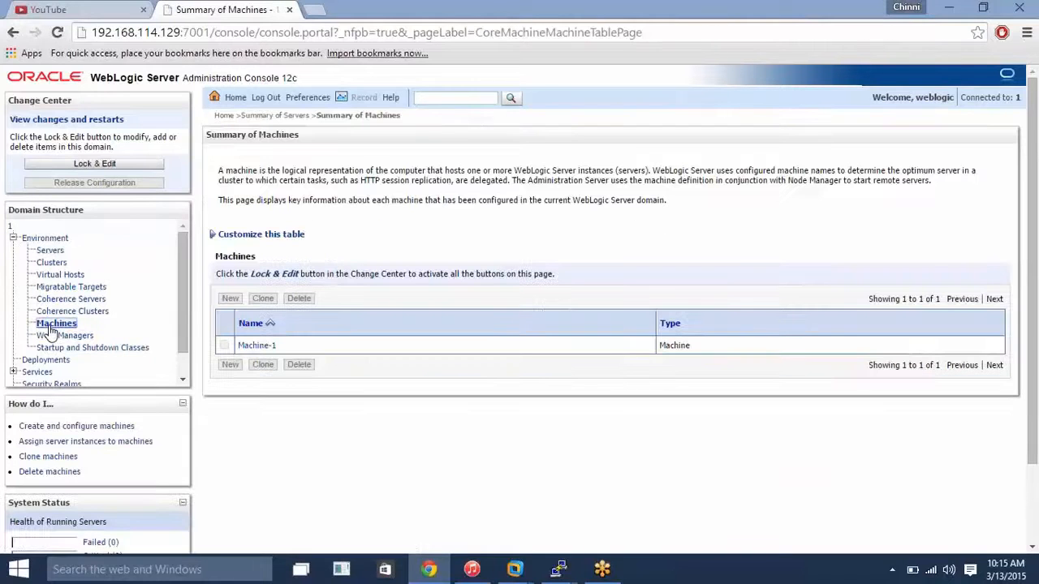
{"action": "left_click", "coordinate": [116, 164]}
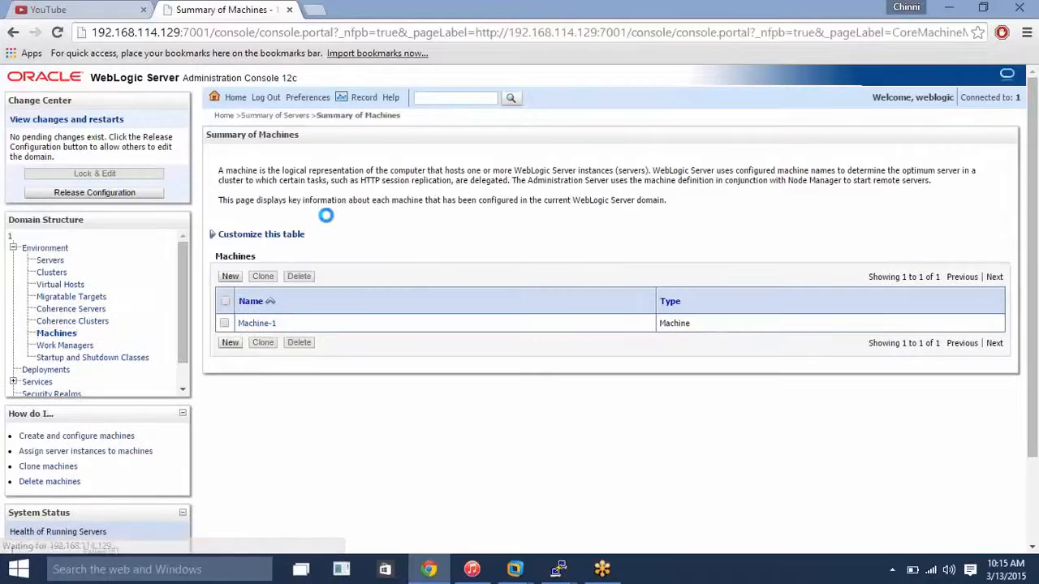
{"action": "left_click", "coordinate": [224, 323]}
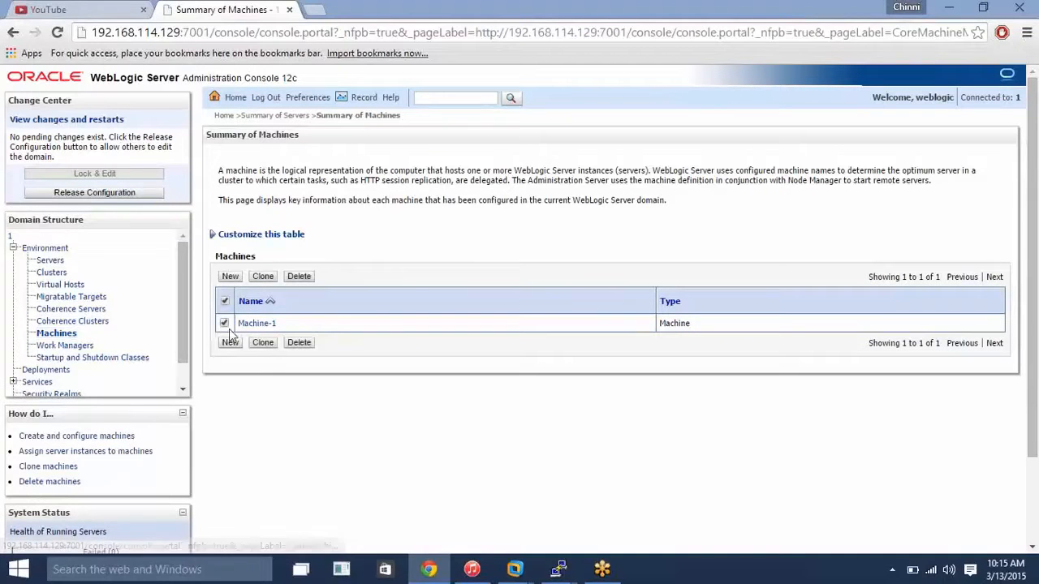
{"action": "left_click", "coordinate": [298, 277]}
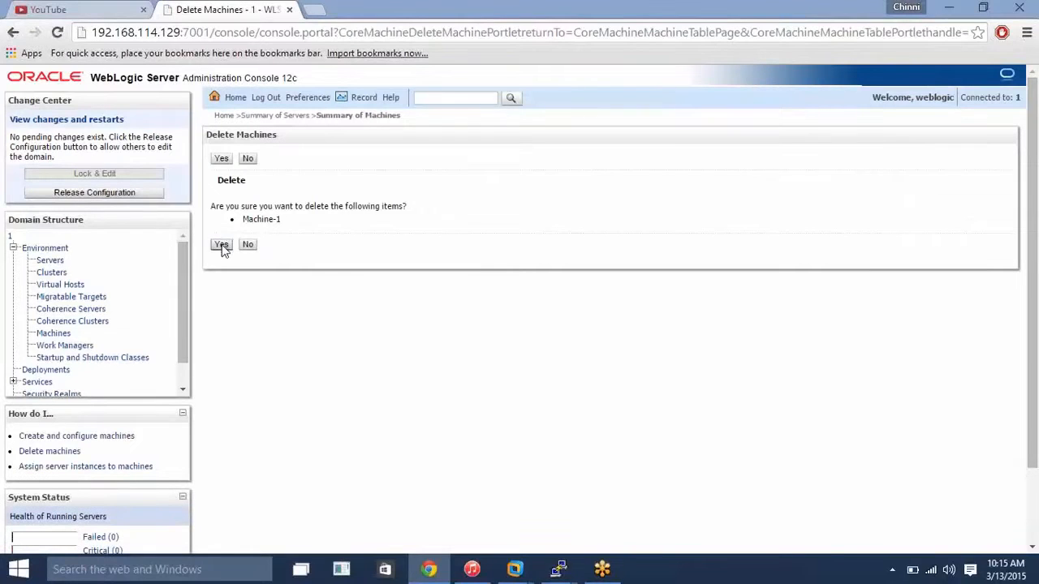
{"action": "left_click", "coordinate": [221, 245]}
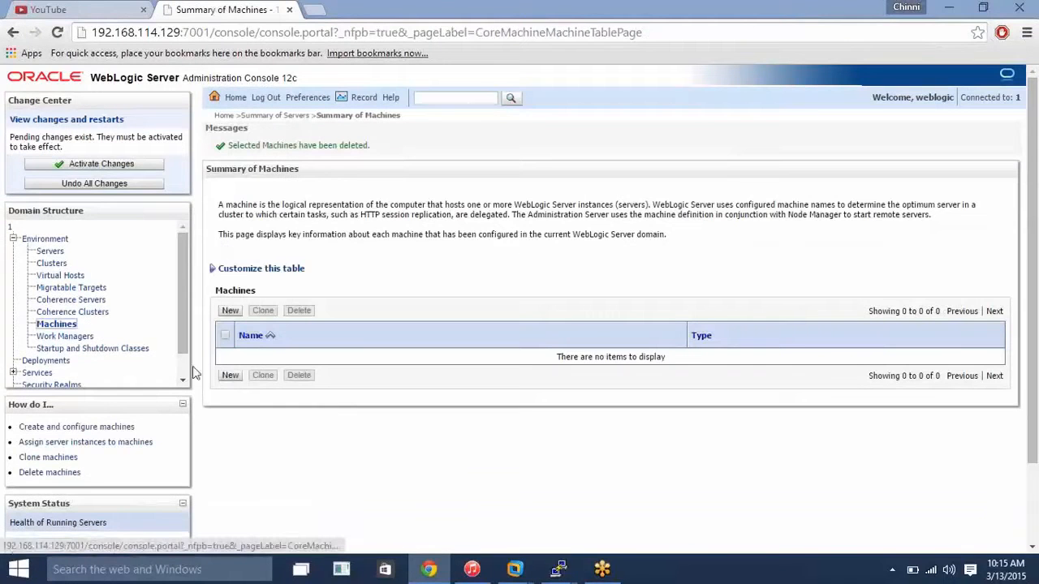
{"action": "left_click", "coordinate": [100, 164]}
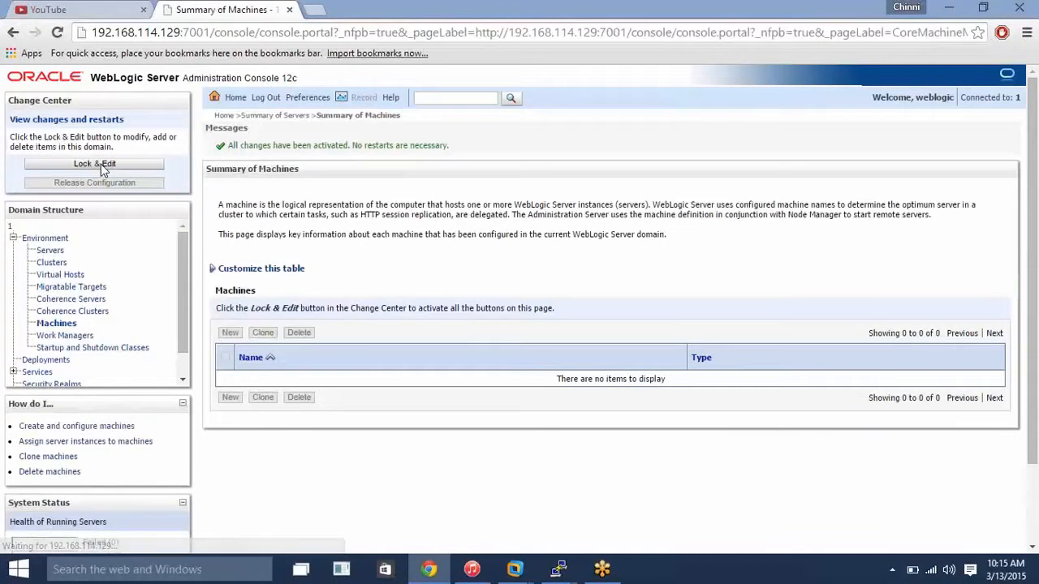
Under a new edit lock, define a new stand-alone server named ms1 with listen address 192.168.114.128 and port 7001.
{"action": "left_click", "coordinate": [50, 251]}
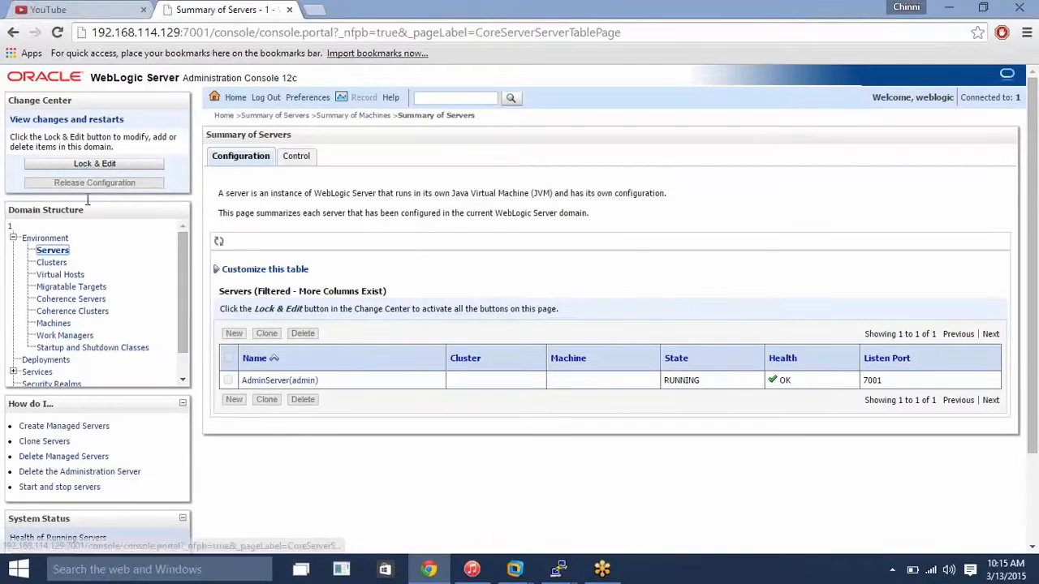
{"action": "left_click", "coordinate": [83, 165]}
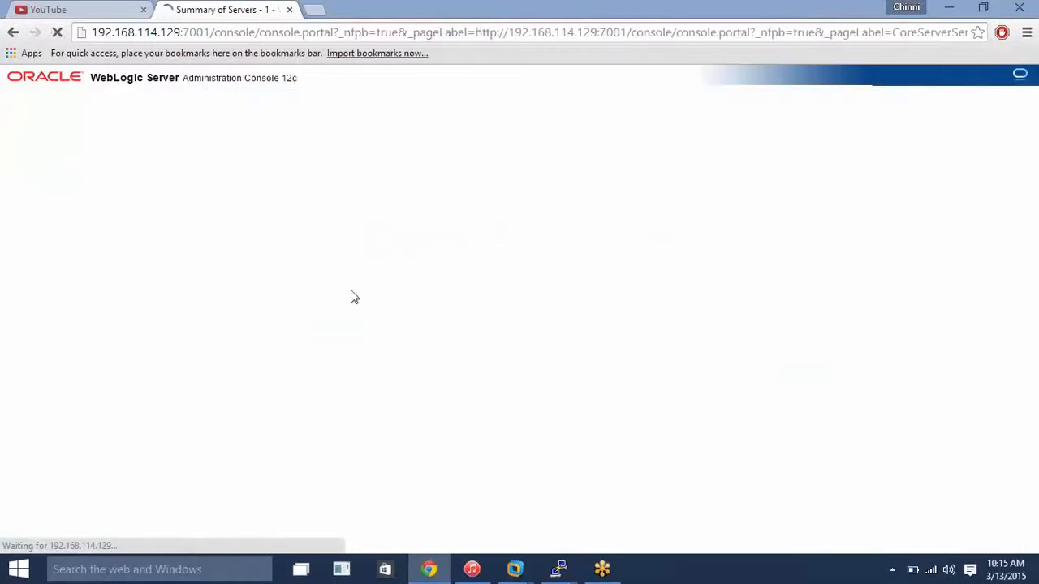
{"action": "left_click", "coordinate": [236, 378]}
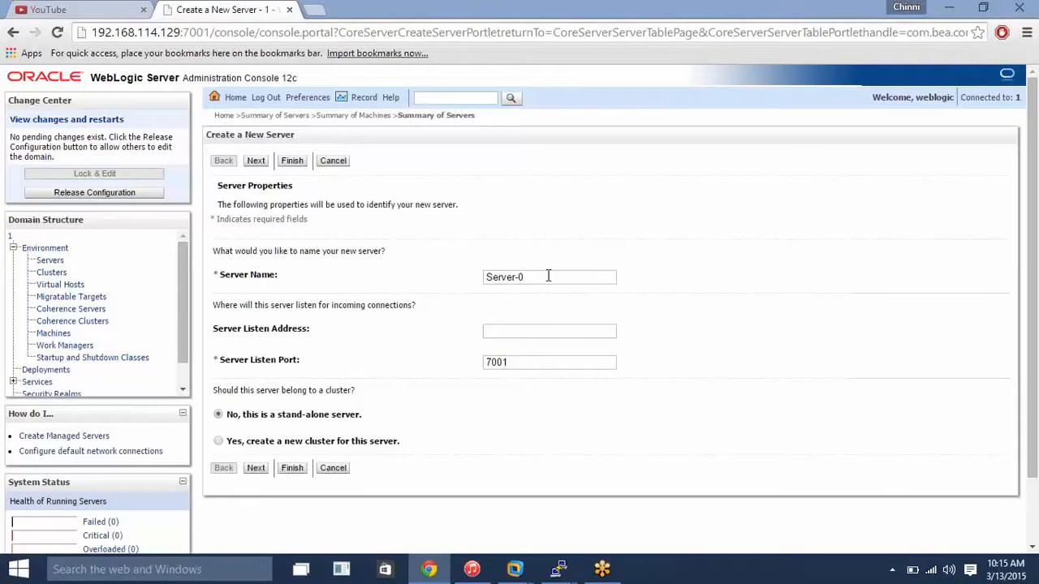
{"action": "left_click_drag", "start_coordinate": [549, 277], "coordinate": [481, 277]}
{"action": "type", "text": "ms"}
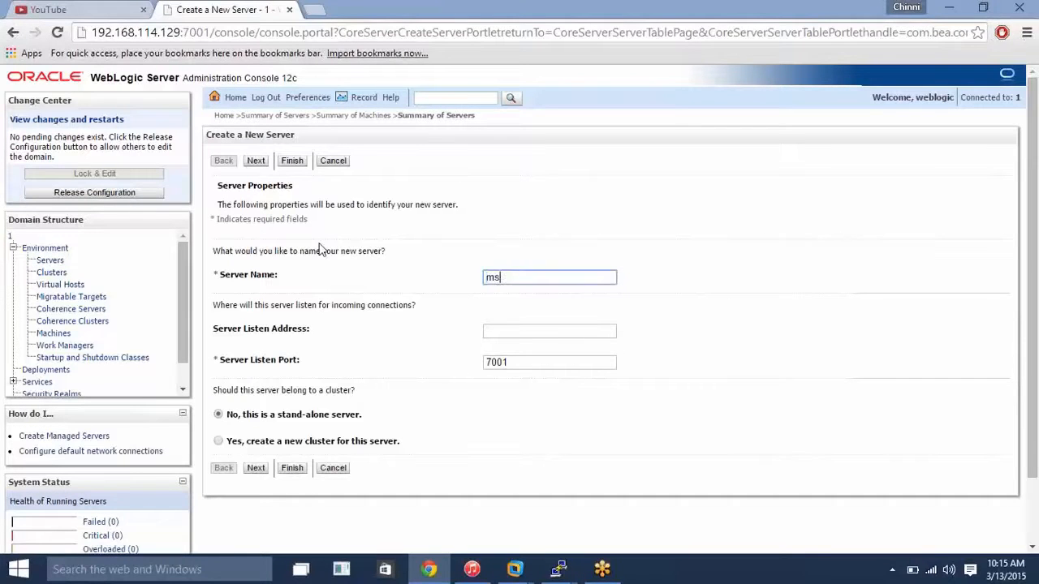
{"action": "type", "text": "1"}
{"action": "left_click", "coordinate": [509, 330]}
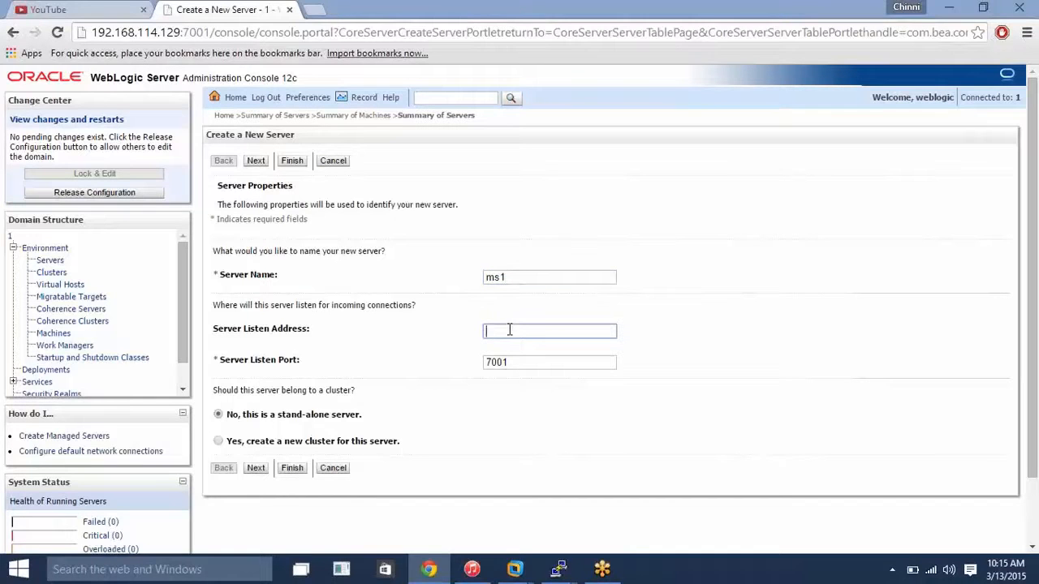
{"action": "type", "text": "192.168.114.128"}
Finish creating the ms1 server from the reviewed choices and activate the change.
{"action": "left_click", "coordinate": [257, 469]}
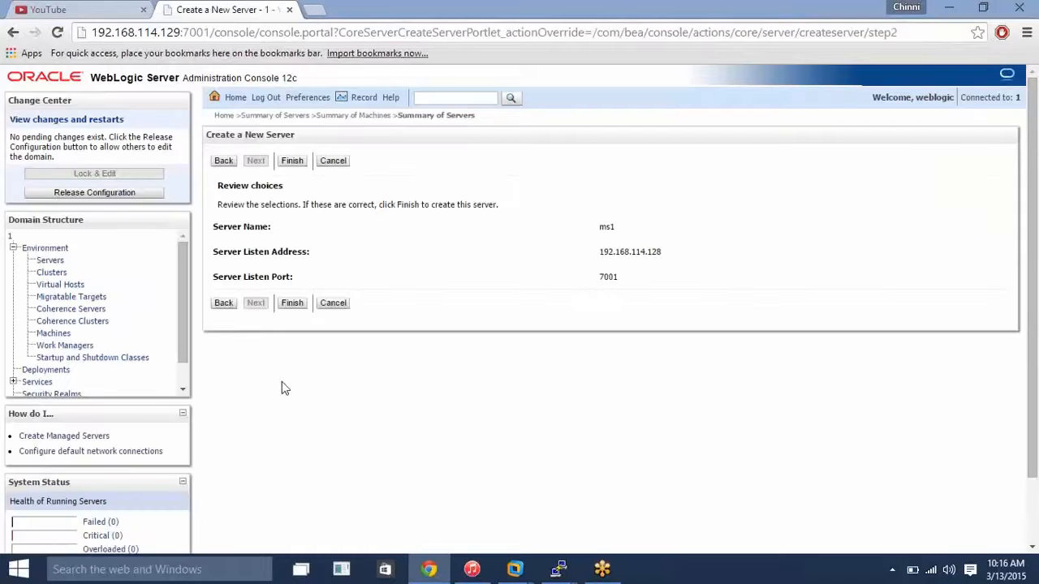
{"action": "left_click", "coordinate": [291, 305]}
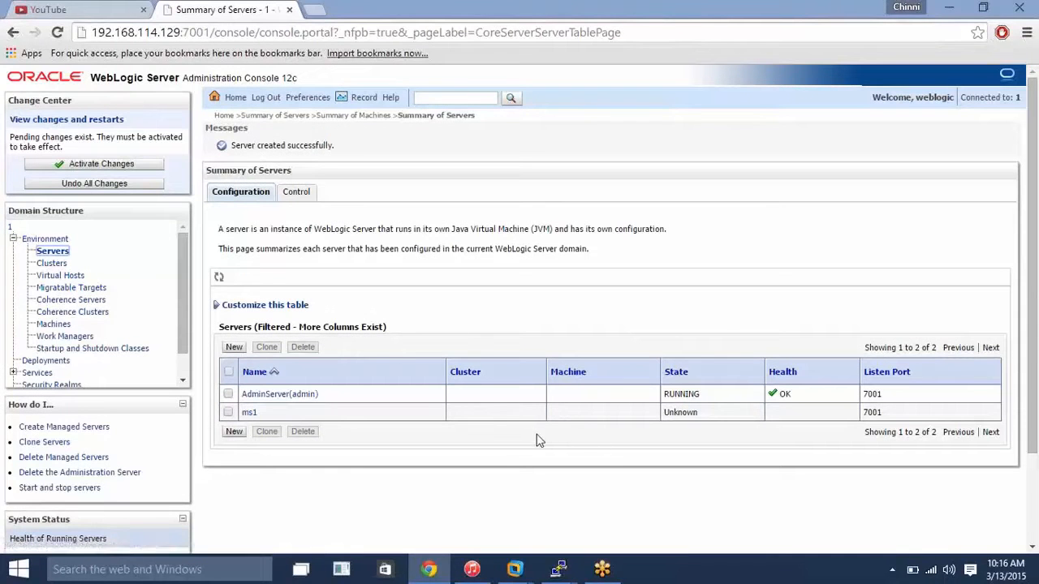
{"action": "left_click", "coordinate": [119, 163]}
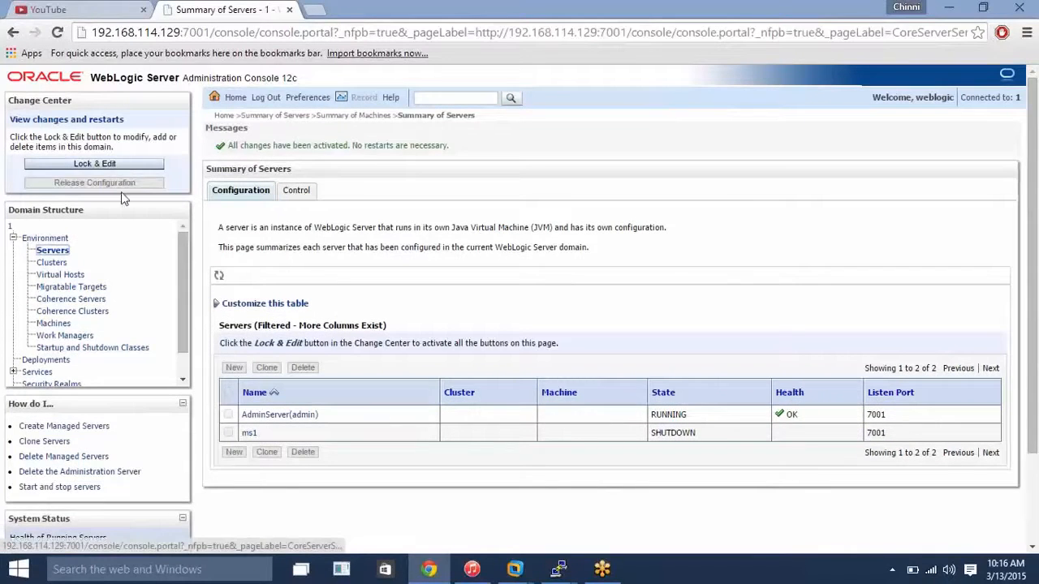
Try to start the managed server ms1 from the server control page.
{"action": "left_click", "coordinate": [288, 191]}
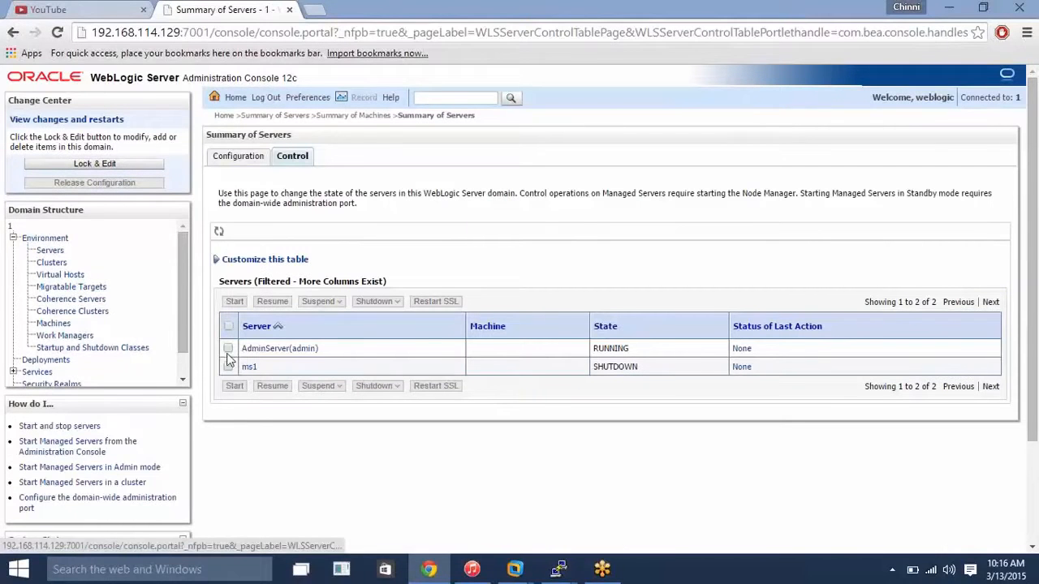
{"action": "left_click", "coordinate": [228, 367]}
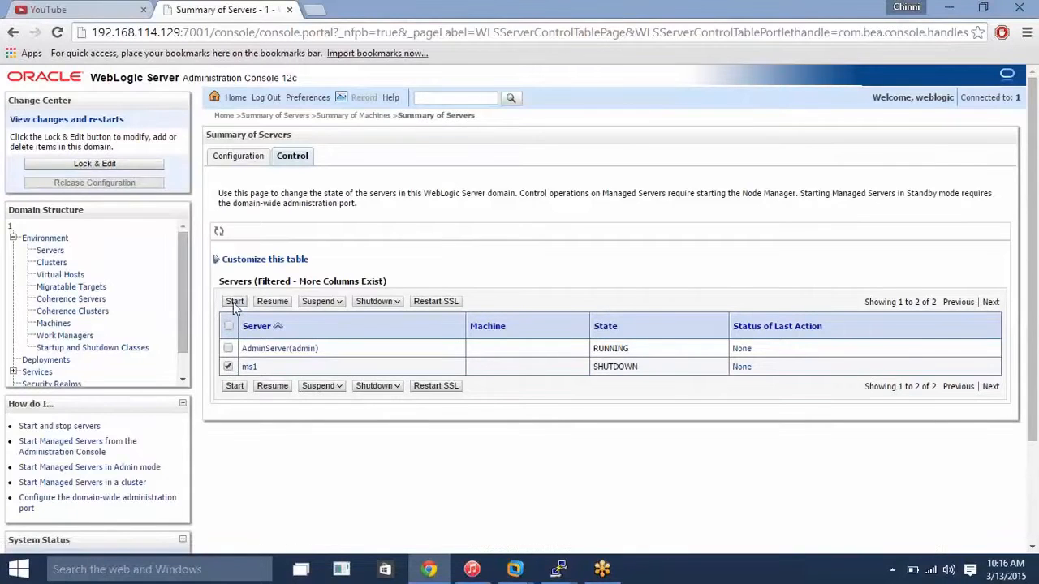
{"action": "left_click", "coordinate": [234, 301]}
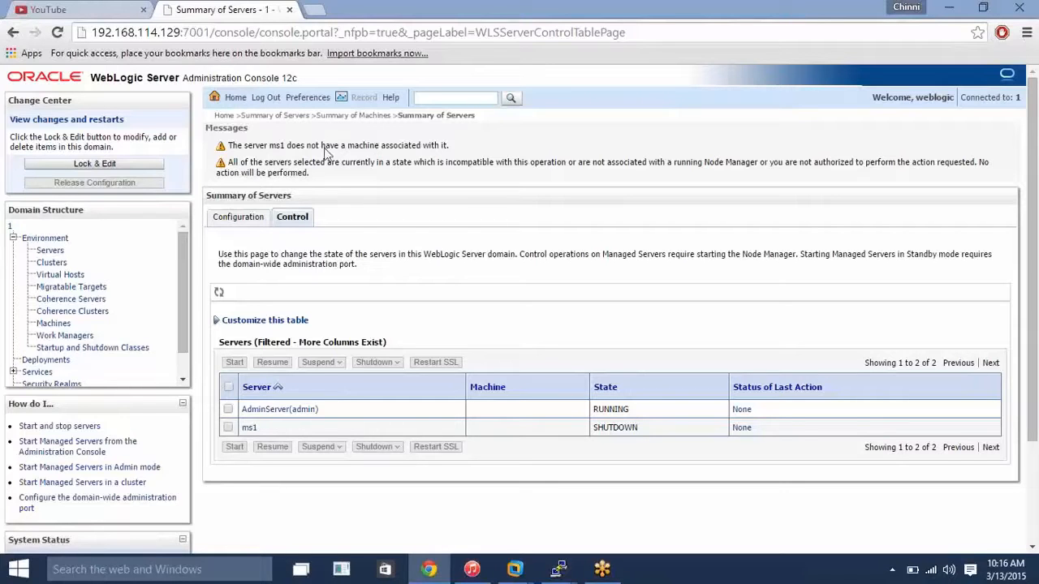
Under a new edit lock, define a new machine named 192.168.114.128 with machine OS Other and proceed to its Node Manager properties.
{"action": "left_click", "coordinate": [56, 330]}
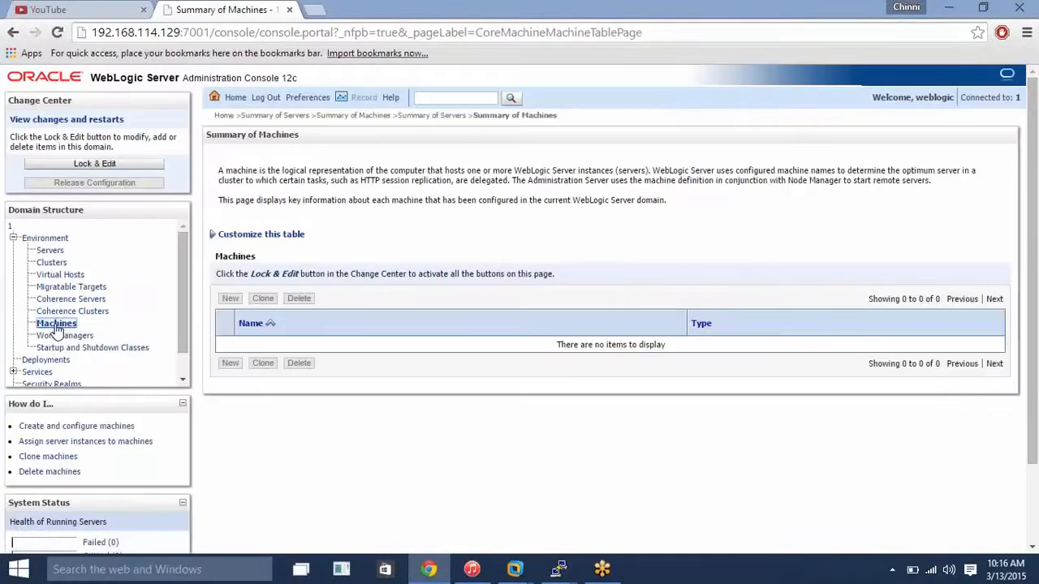
{"action": "left_click", "coordinate": [119, 165]}
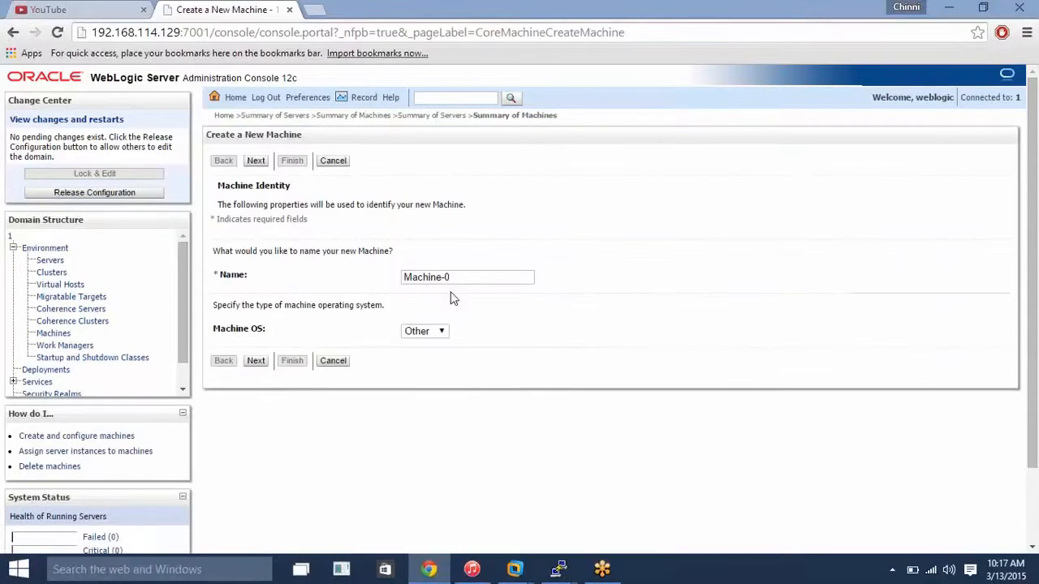
{"action": "left_click", "coordinate": [461, 277]}
{"action": "key", "text": "BackSpace"}
{"action": "key", "text": "BackSpace"}
{"action": "key", "text": "BackSpace"}
{"action": "key", "text": "BackSpace"}
{"action": "key", "text": "BackSpace"}
{"action": "key", "text": "BackSpace"}
{"action": "key", "text": "BackSpace"}
{"action": "key", "text": "BackSpace"}
{"action": "key", "text": "BackSpace"}
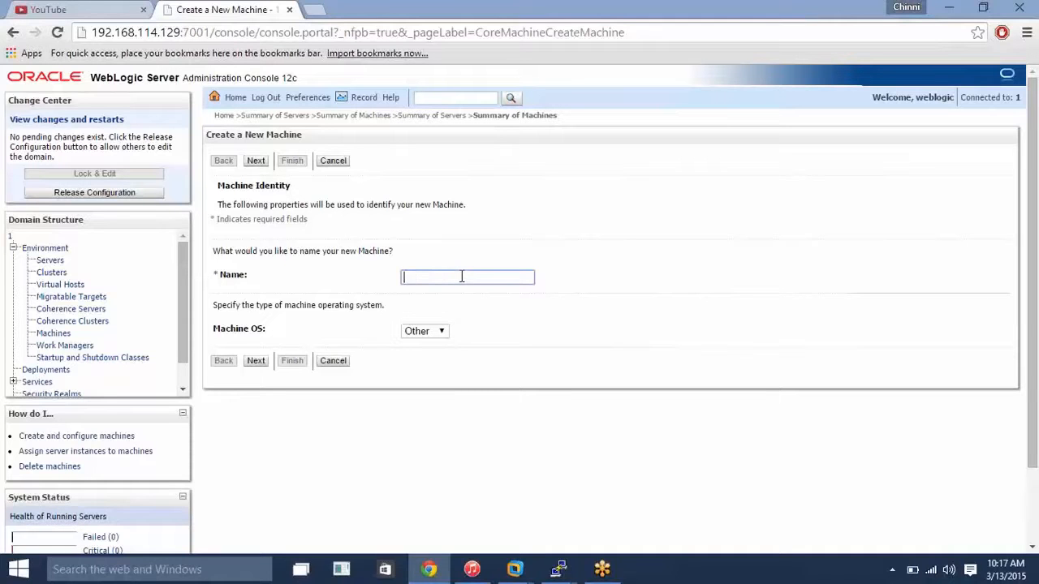
{"action": "type", "text": "192.168.114.128"}
{"action": "left_click", "coordinate": [432, 332]}
{"action": "left_click", "coordinate": [435, 334]}
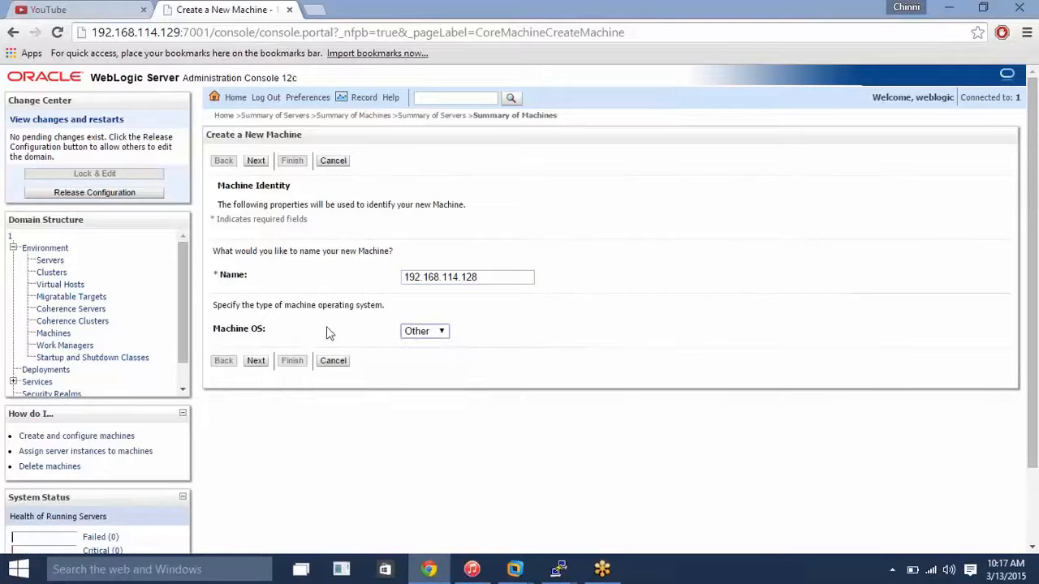
{"action": "left_click", "coordinate": [255, 361]}
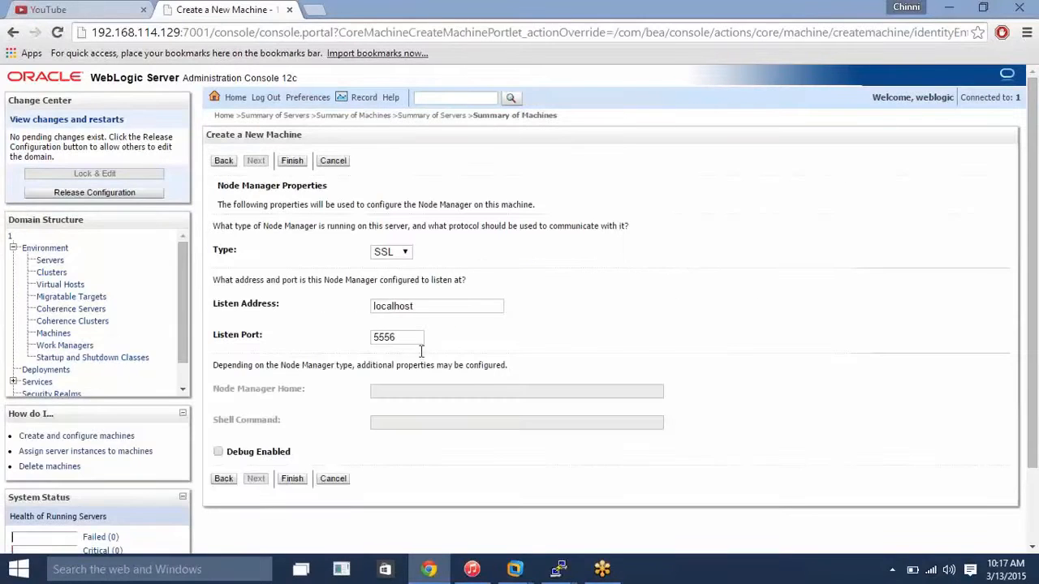
Create the machine with Node Manager type Plain and listen address 192.168.114.128, and activate the change.
{"action": "double_click", "coordinate": [428, 309]}
{"action": "type", "text": "192.168.114.128"}
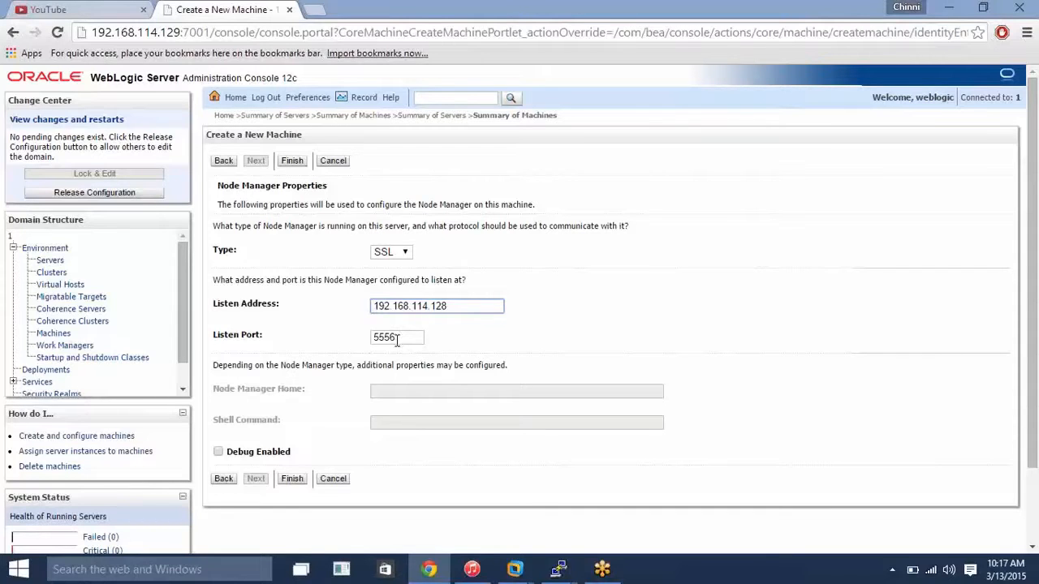
{"action": "left_click", "coordinate": [404, 253]}
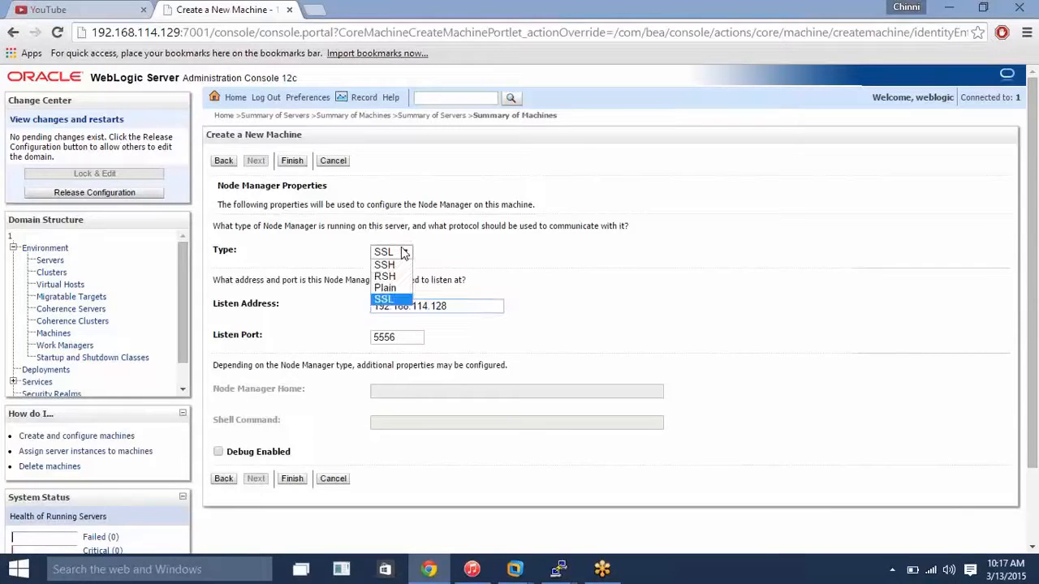
{"action": "left_click", "coordinate": [398, 290]}
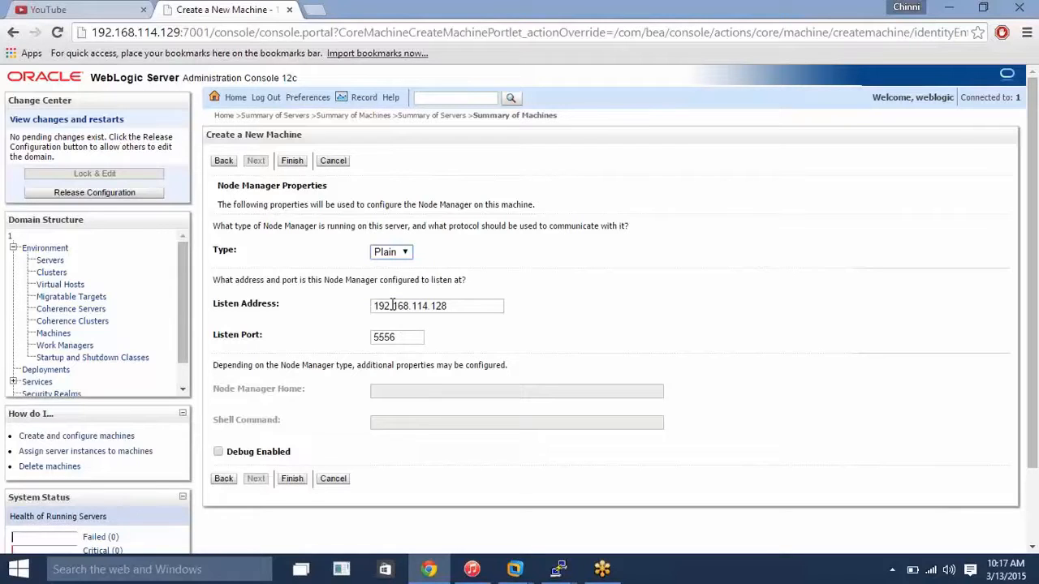
{"action": "left_click", "coordinate": [388, 254]}
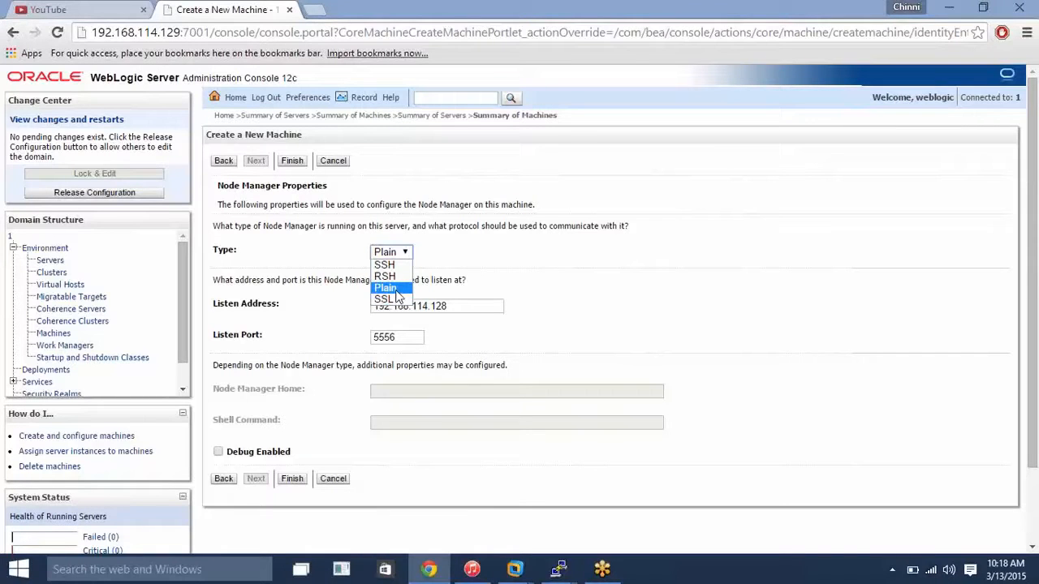
{"action": "left_click", "coordinate": [395, 290]}
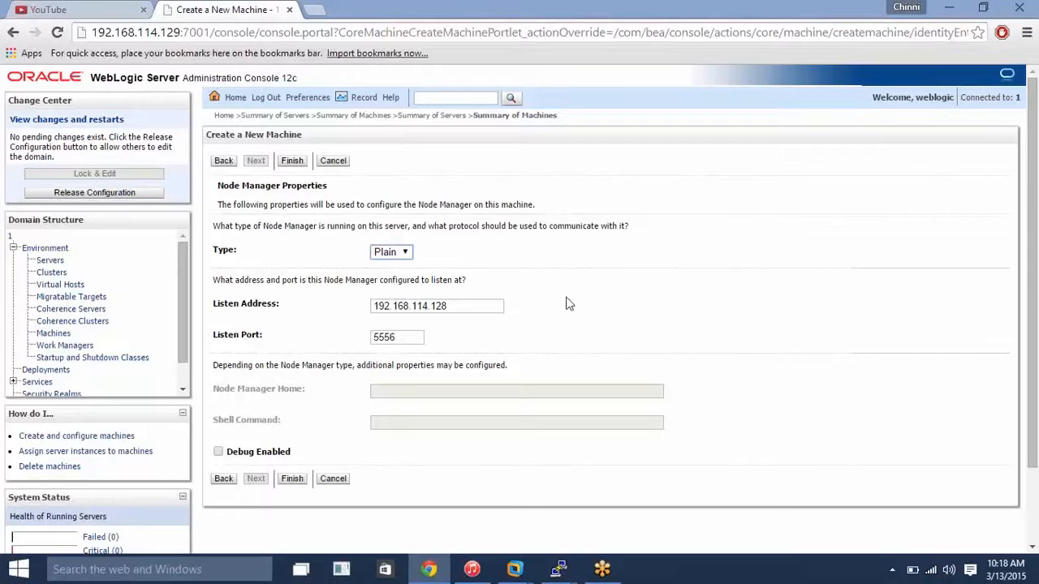
{"action": "left_click", "coordinate": [290, 483]}
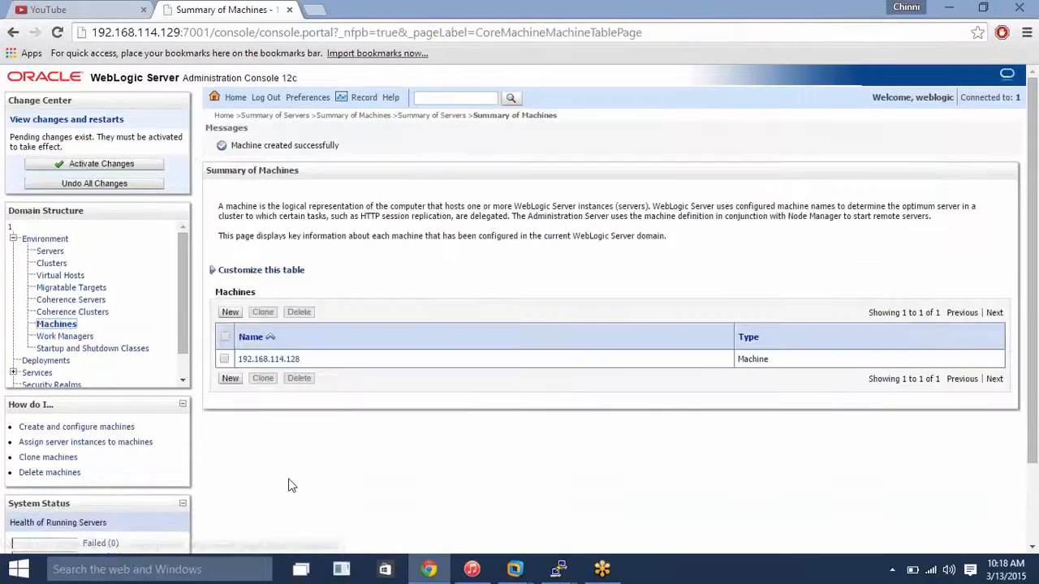
{"action": "left_click", "coordinate": [133, 165]}
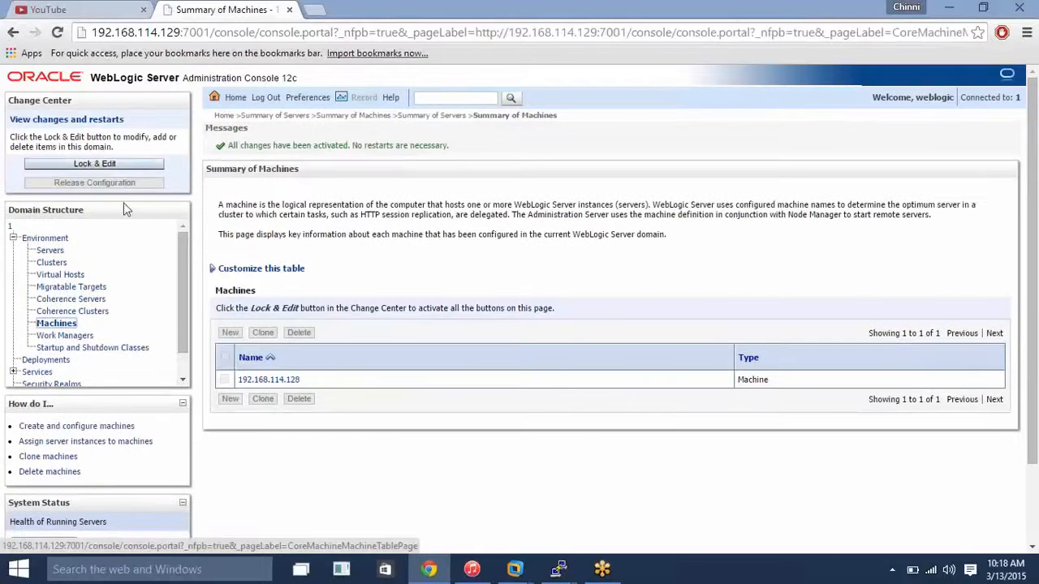
Under a new edit lock, open the configuration settings of managed server ms1.
{"action": "left_click", "coordinate": [119, 166]}
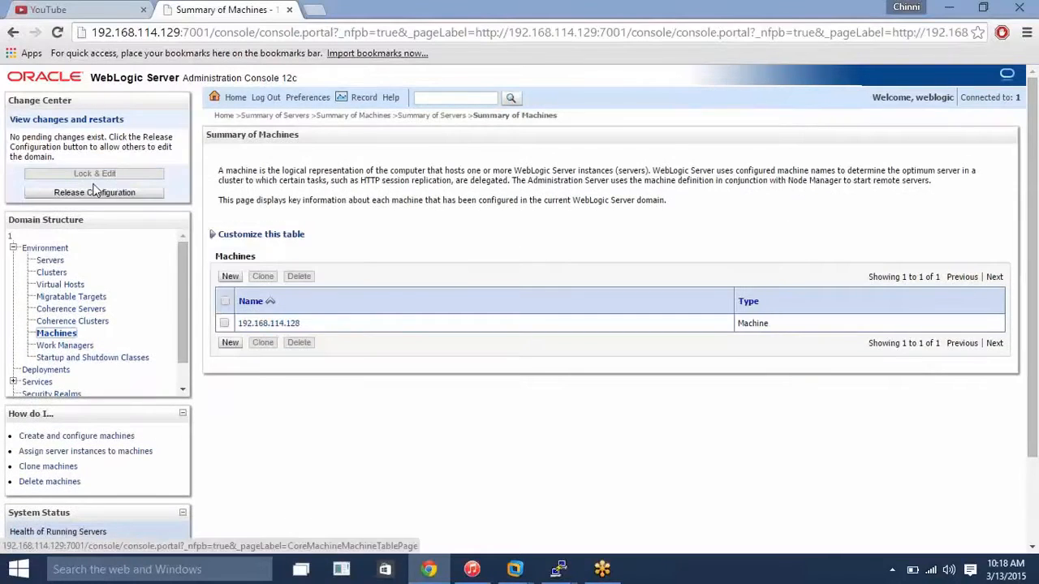
{"action": "left_click", "coordinate": [51, 260]}
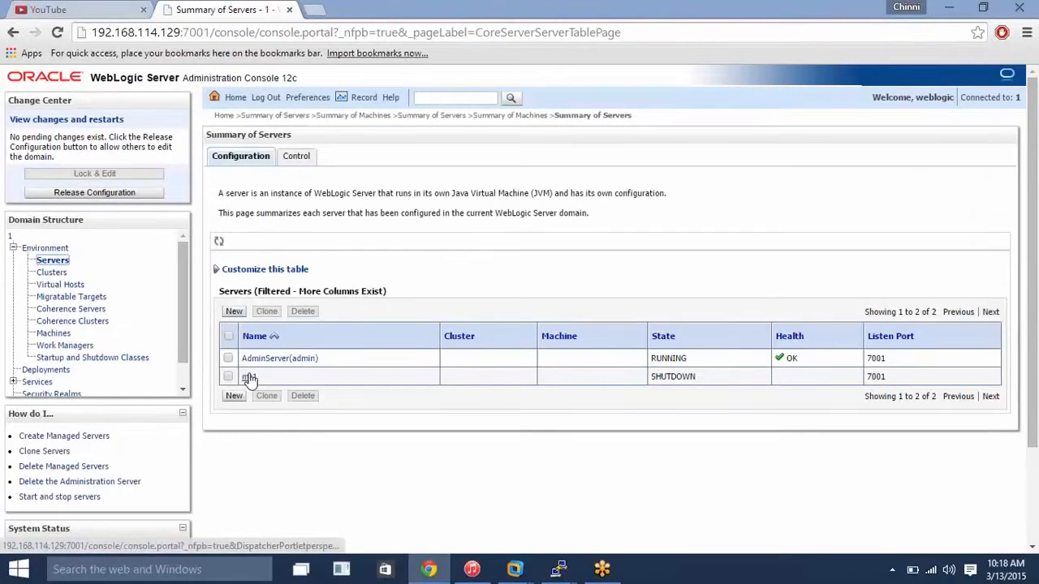
{"action": "left_click", "coordinate": [249, 378]}
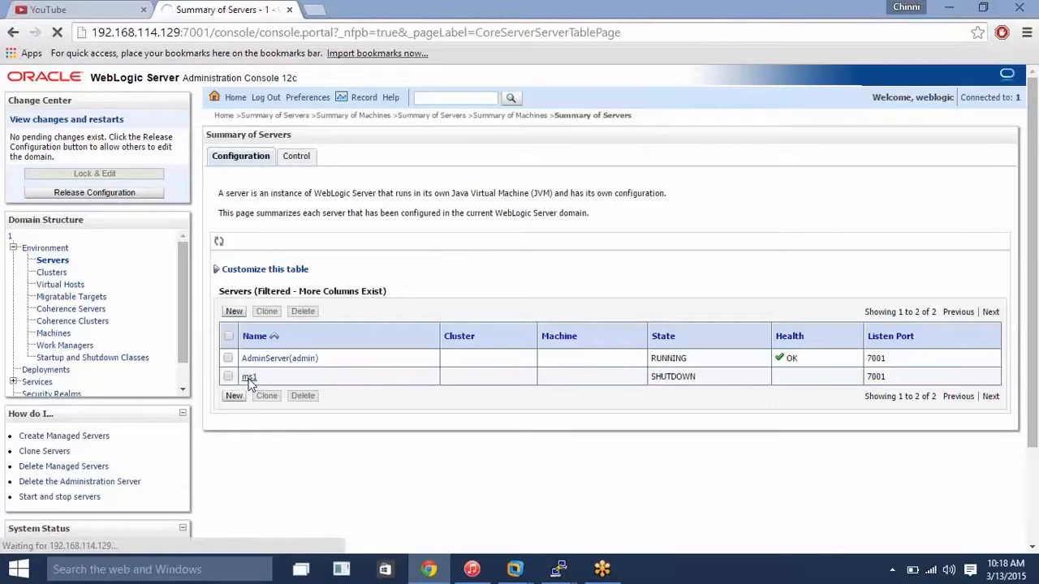